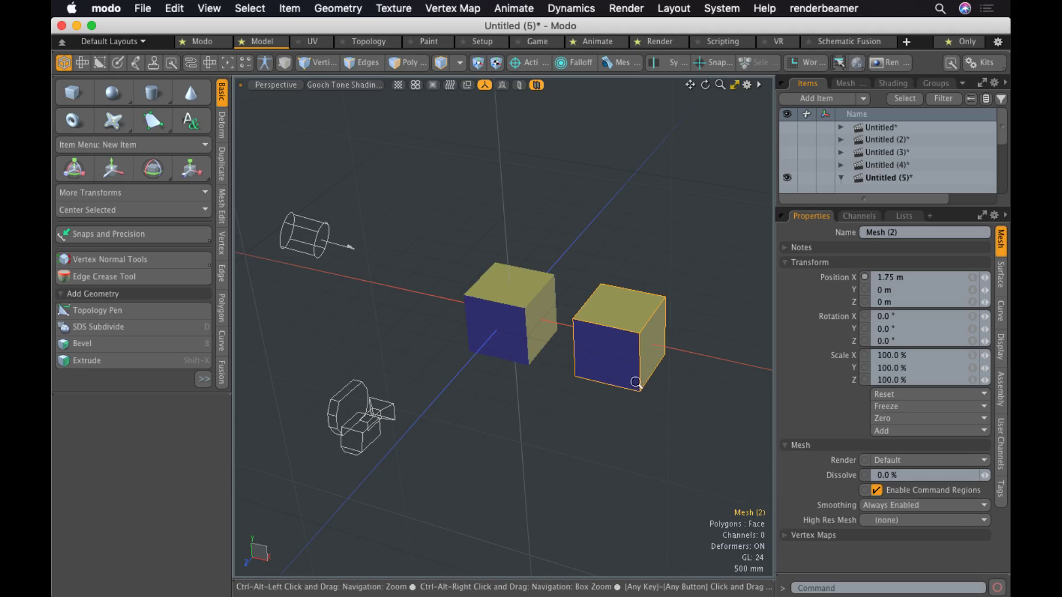
# Zoom in on both cubes and activate the Move tool on the right cube, Mesh (2).
pyautogui.keyDown('ctrl'); pyautogui.keyDown('alt'); pyautogui.moveTo(600, 339); pyautogui.dragTo(659, 339); pyautogui.keyUp('alt'); pyautogui.keyUp('ctrl')
pyautogui.keyDown('ctrl'); pyautogui.keyDown('alt'); pyautogui.moveTo(488, 358); pyautogui.dragTo(543, 271); pyautogui.keyUp('alt'); pyautogui.keyUp('ctrl')
pyautogui.press('w')
pyautogui.keyDown('alt'); pyautogui.moveTo(700, 334); pyautogui.dragTo(609, 418); pyautogui.keyUp('alt')
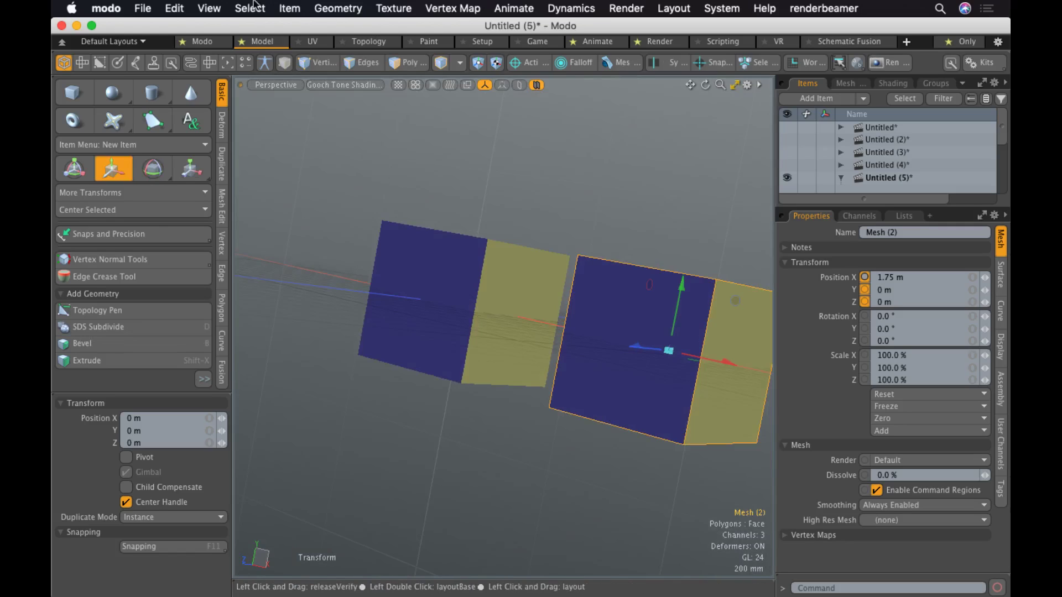
# Center Mesh (2)'s item centre to its bounding box, then zero all its transforms to 0 m.
pyautogui.click(174, 8)
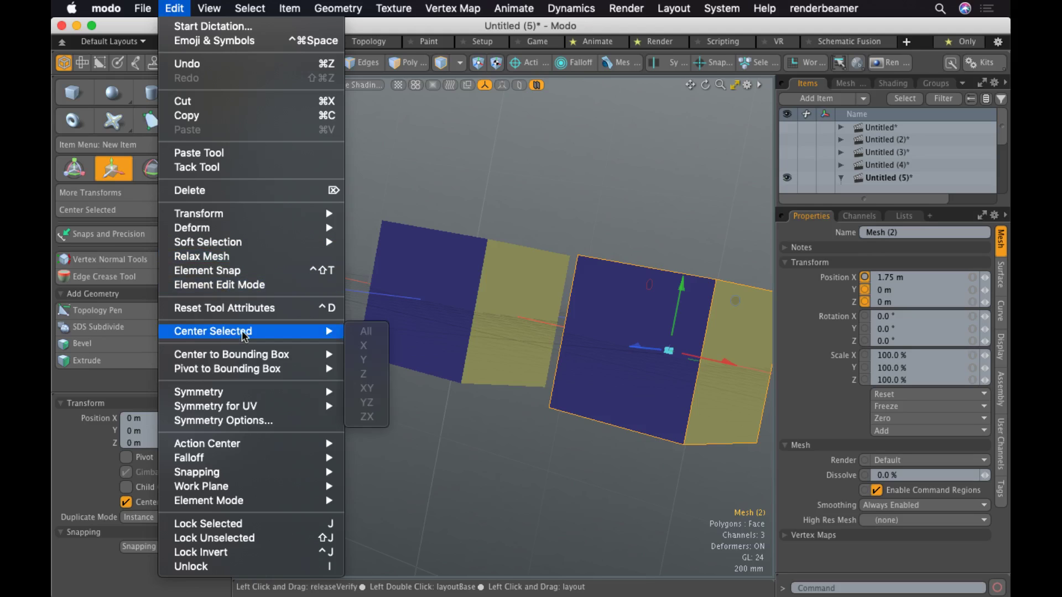
pyautogui.moveTo(251, 361)
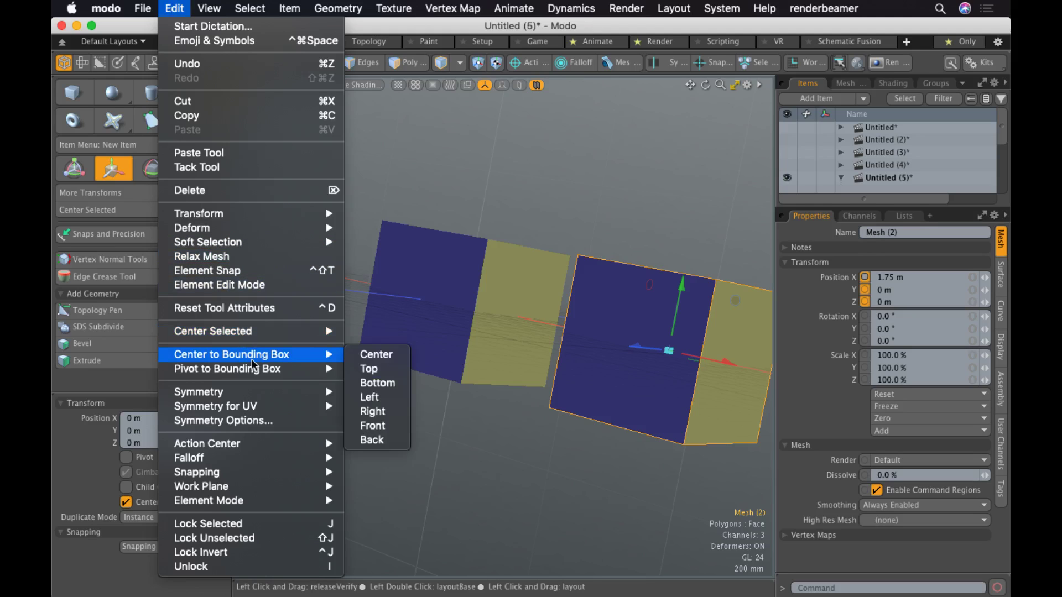
pyautogui.click(374, 355)
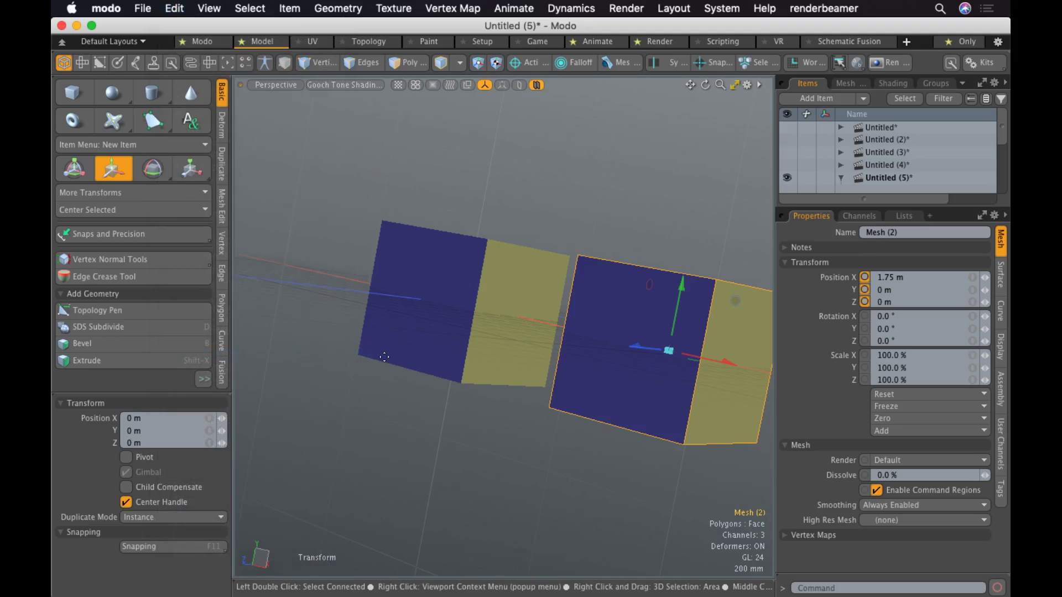
pyautogui.click(901, 419)
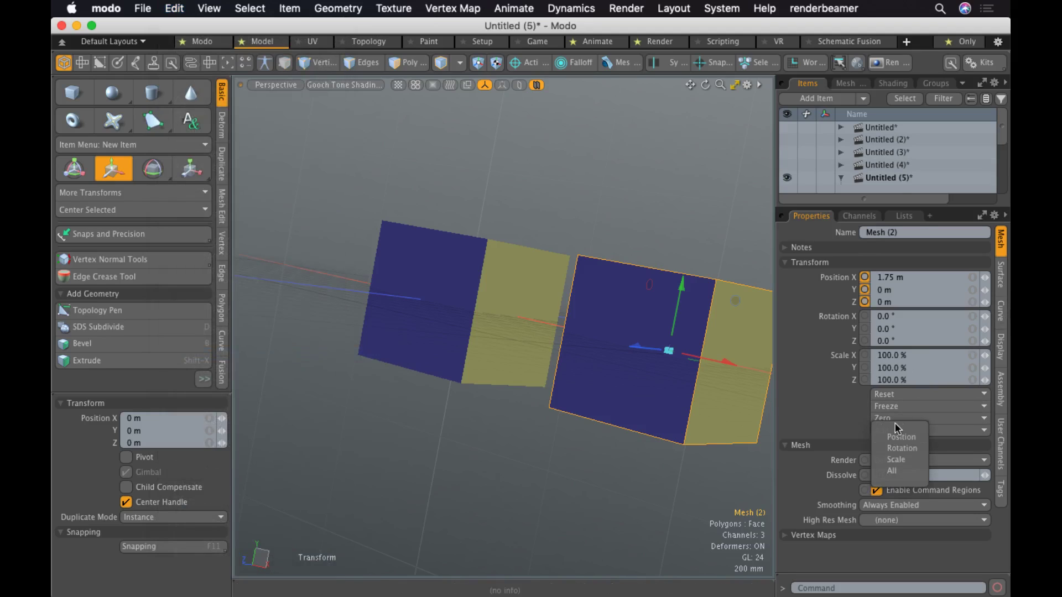
pyautogui.click(899, 470)
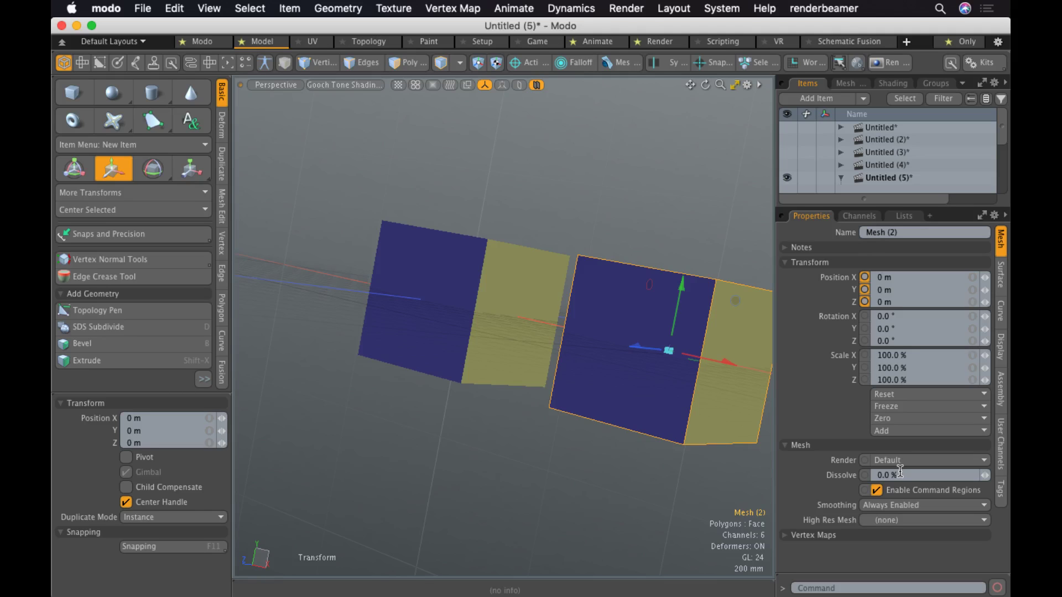
# Switch to Rotate, try turning the right cube about X and Z (-44°), and undo both rotations.
pyautogui.press('e')
pyautogui.keyDown('alt'); pyautogui.moveTo(675, 280); pyautogui.dragTo(640, 417); pyautogui.keyUp('alt')
pyautogui.press('super+z')
pyautogui.moveTo(640, 362); pyautogui.dragTo(639, 431)
pyautogui.press('super+z')
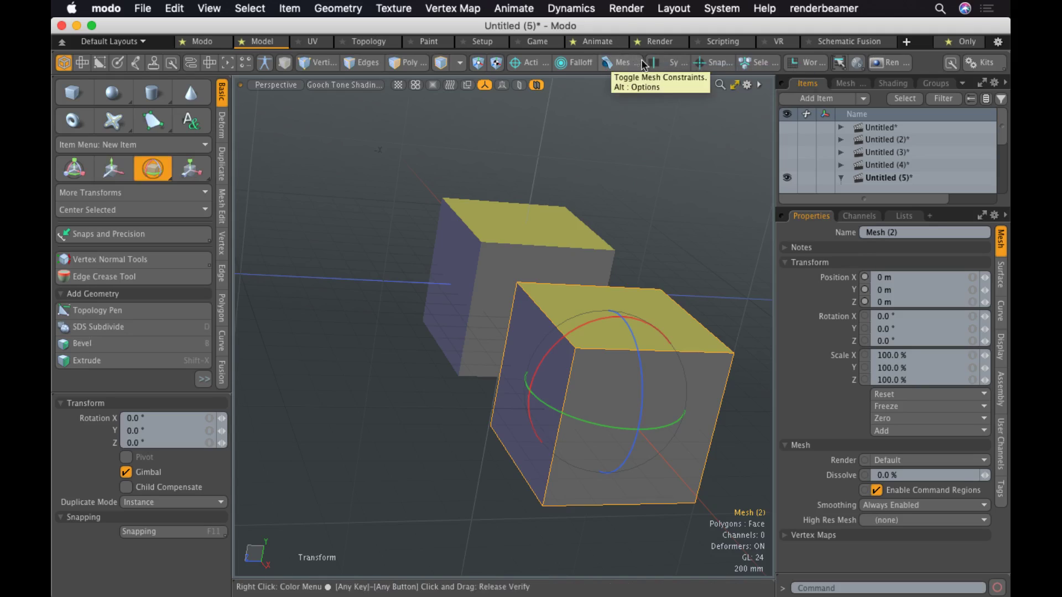
# Enable snapping and add Edge Center to the Vertex snap type in the snapping settings.
pyautogui.click(717, 63)
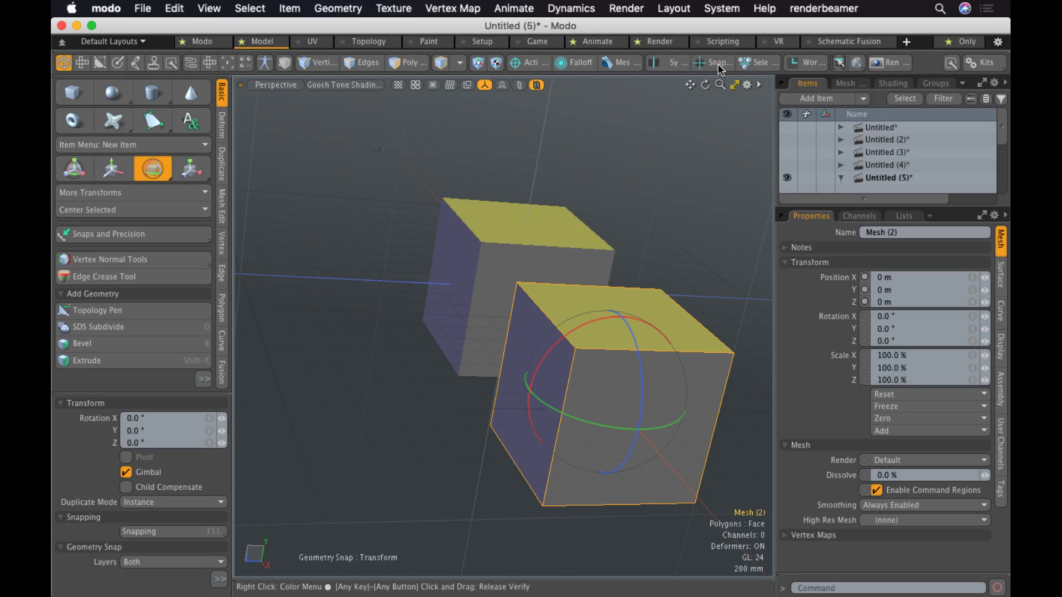
pyautogui.press('ctrl')
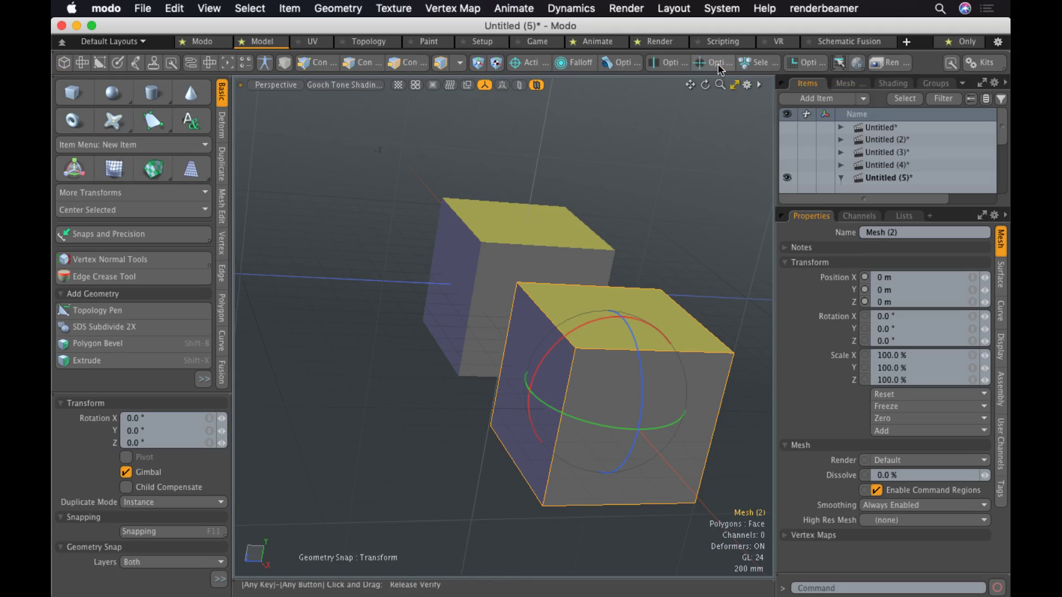
pyautogui.keyDown('alt'); pyautogui.click(718, 65); pyautogui.keyUp('alt')
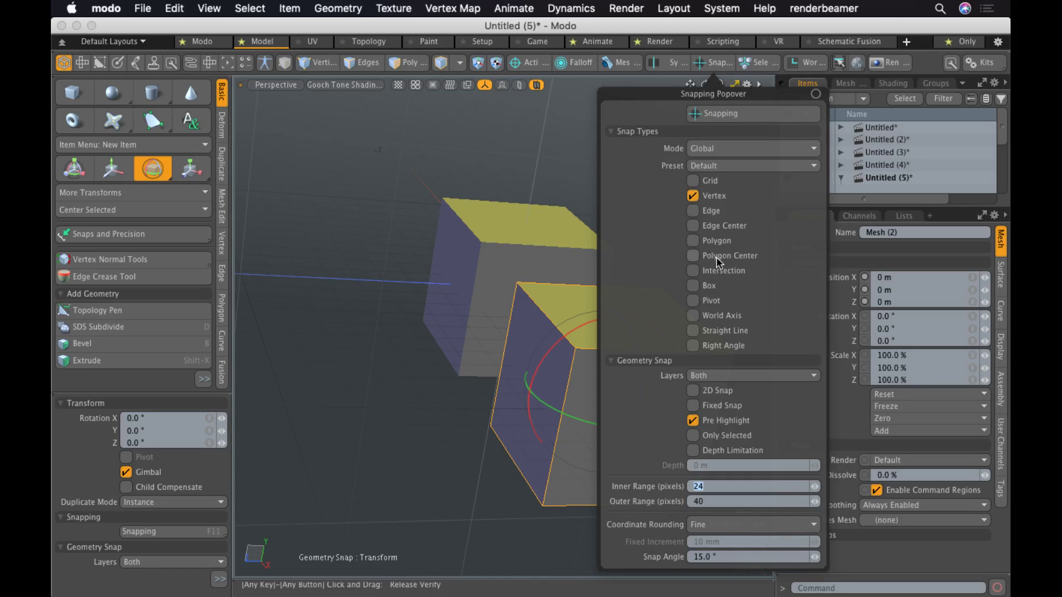
pyautogui.click(717, 226)
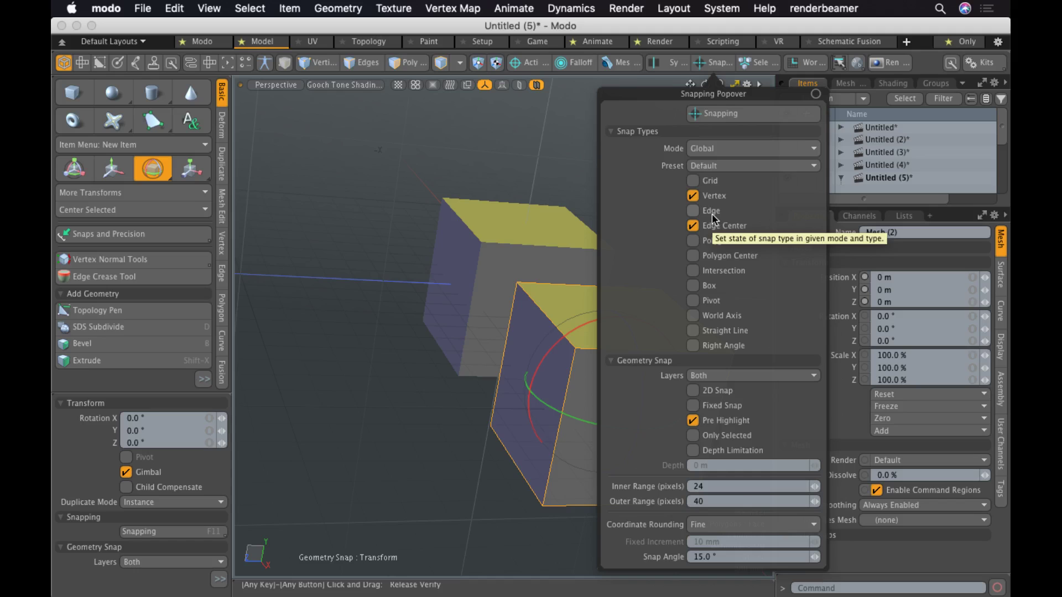
pyautogui.press('Escape')
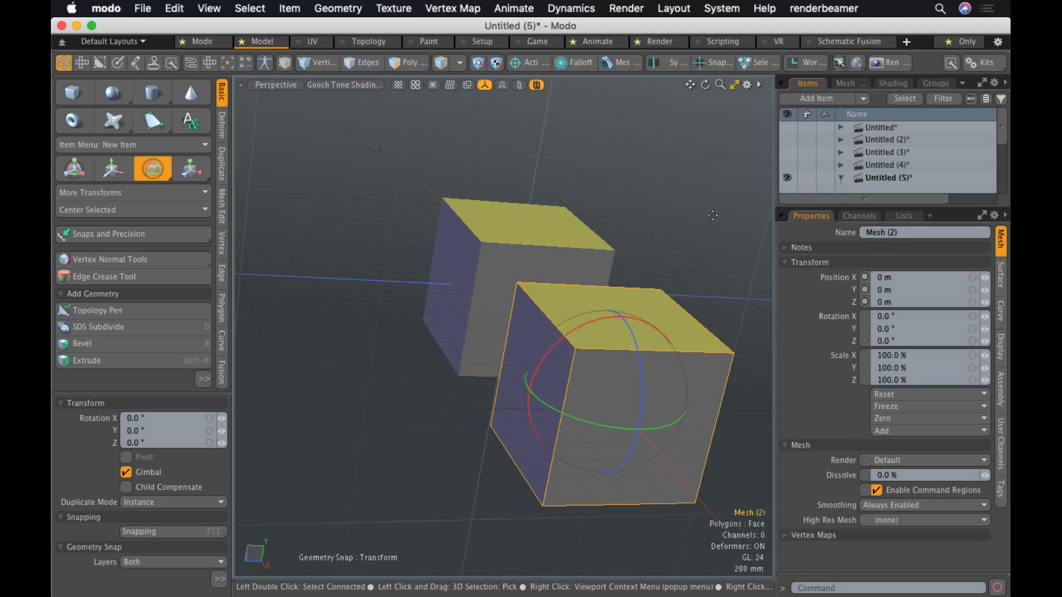
pyautogui.moveTo(569, 164)
pyautogui.keyDown('alt'); pyautogui.mouseDown()
pyautogui.moveTo(562, 185)
pyautogui.moveTo(440, 190)
pyautogui.moveTo(516, 403)
pyautogui.moveTo(674, 333)
pyautogui.mouseUp(); pyautogui.keyUp('alt')
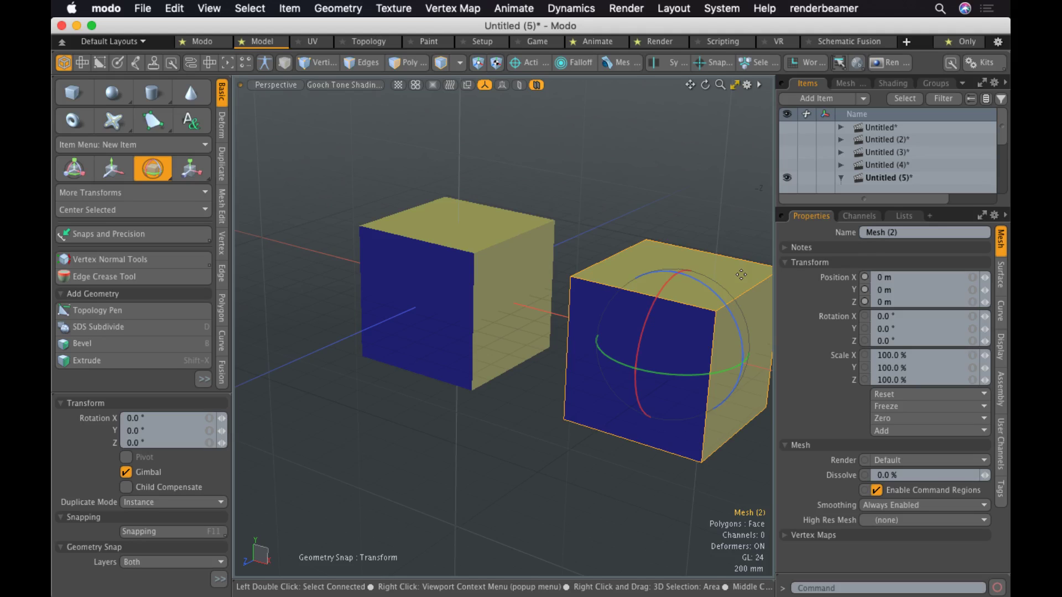
pyautogui.keyDown('alt'); pyautogui.keyDown('shift'); pyautogui.moveTo(741, 275); pyautogui.dragTo(500, 229); pyautogui.keyUp('shift'); pyautogui.keyUp('alt')
pyautogui.press('super+z')
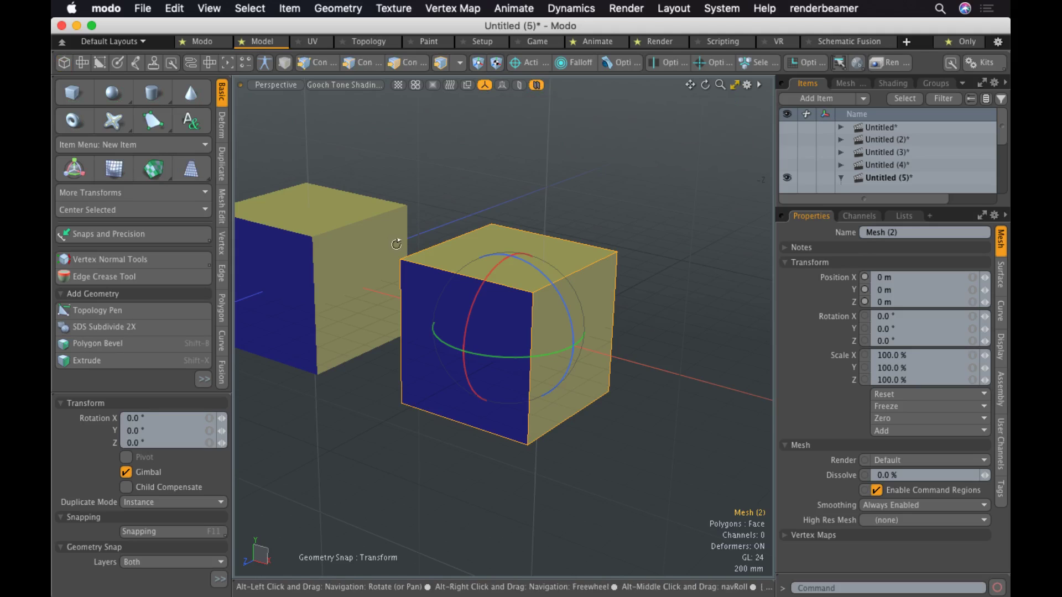
pyautogui.keyDown('alt'); pyautogui.moveTo(394, 238); pyautogui.dragTo(449, 309); pyautogui.keyUp('alt')
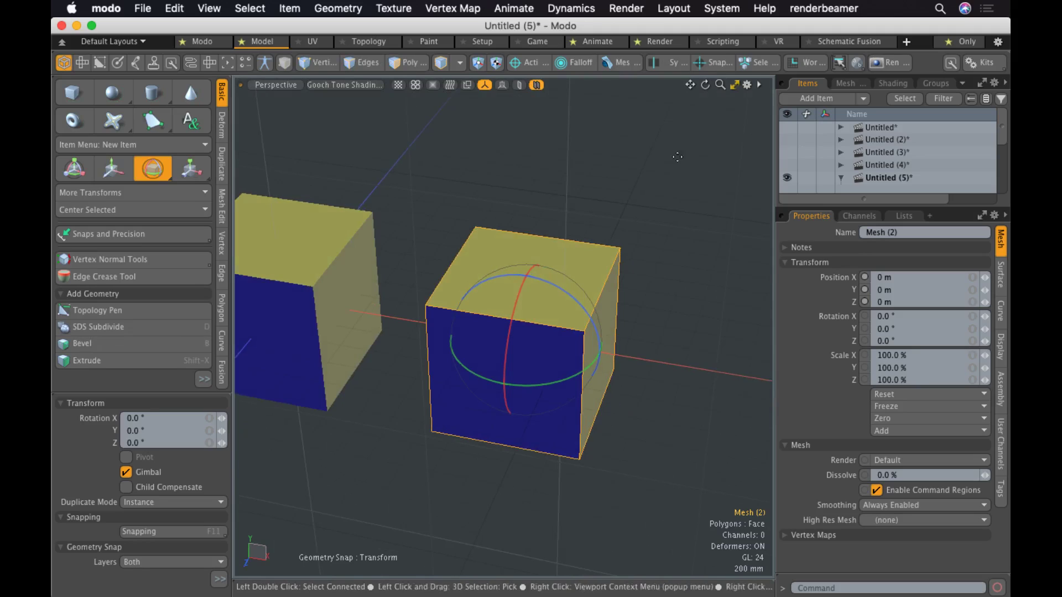
# Turn snapping back on and set the action centre to Automatic.
pyautogui.click(716, 62)
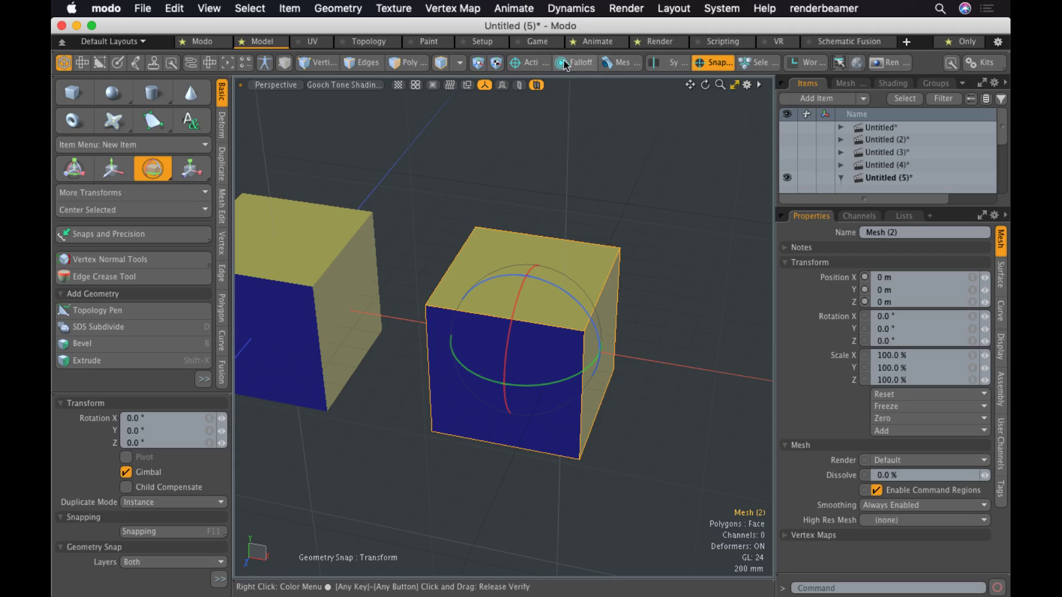
pyautogui.click(535, 62)
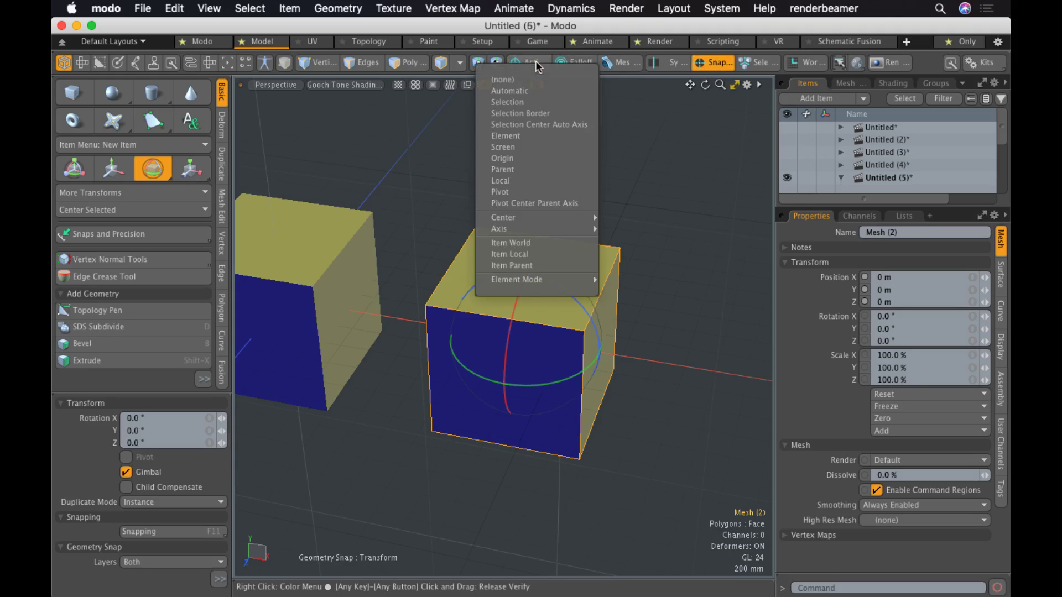
pyautogui.click(524, 92)
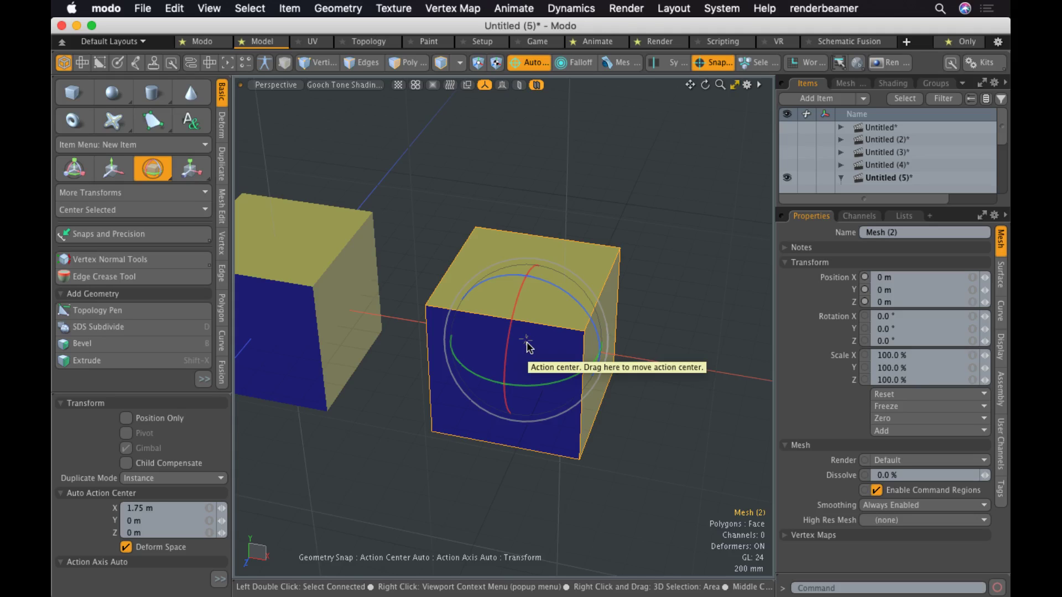
# Snap the action centre to the right cube's top edge, test a rotation about X, and undo it.
pyautogui.moveTo(526, 347); pyautogui.dragTo(473, 215)
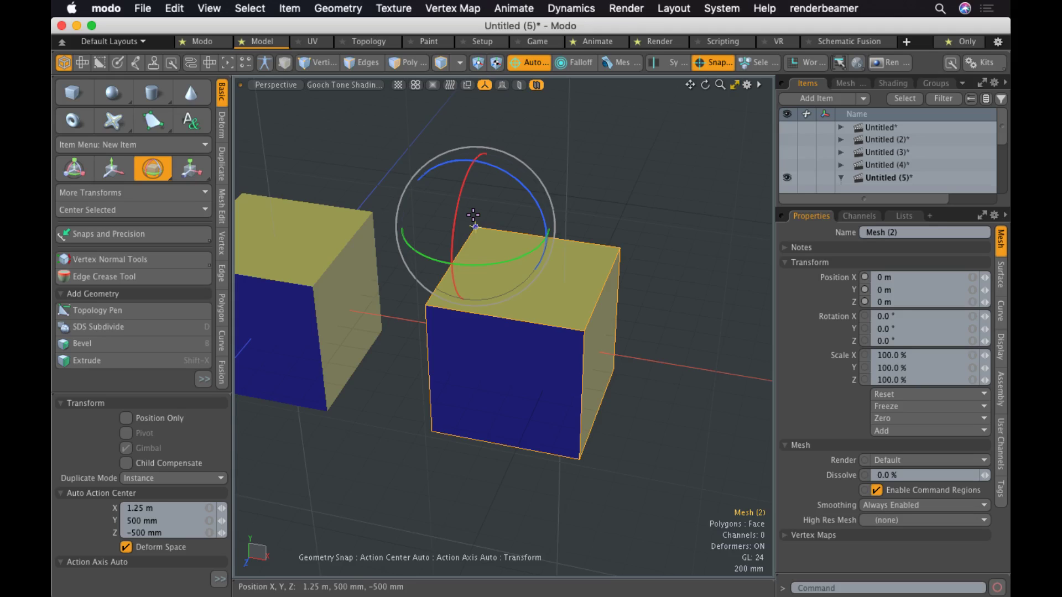
pyautogui.moveTo(474, 216); pyautogui.dragTo(618, 249)
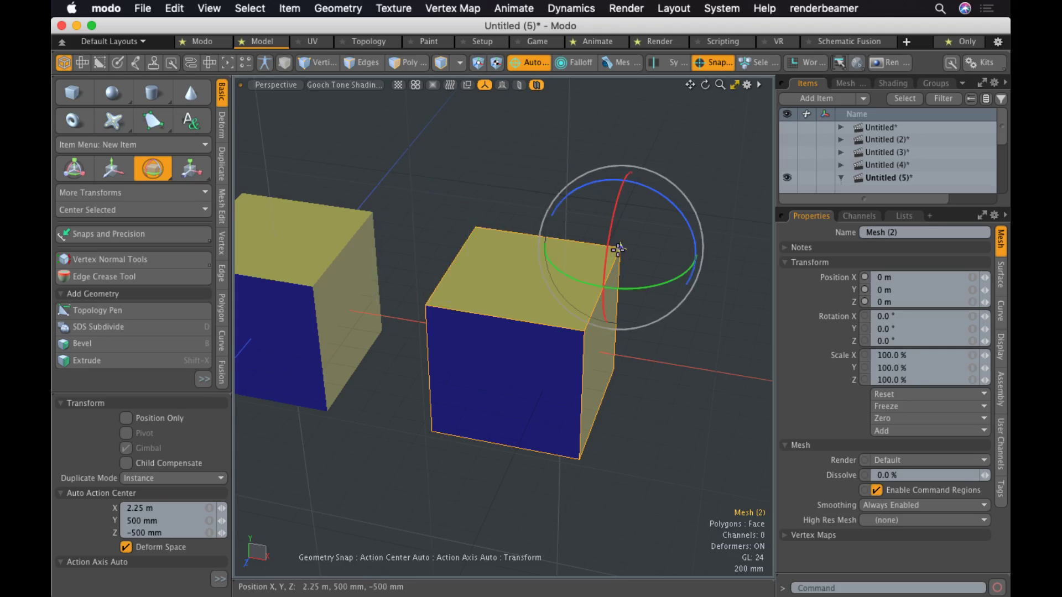
pyautogui.moveTo(618, 249); pyautogui.dragTo(591, 134)
pyautogui.press('super+z')
pyautogui.press('super+z')
pyautogui.press('super+z')
pyautogui.press('super+z')
pyautogui.press('super+z')
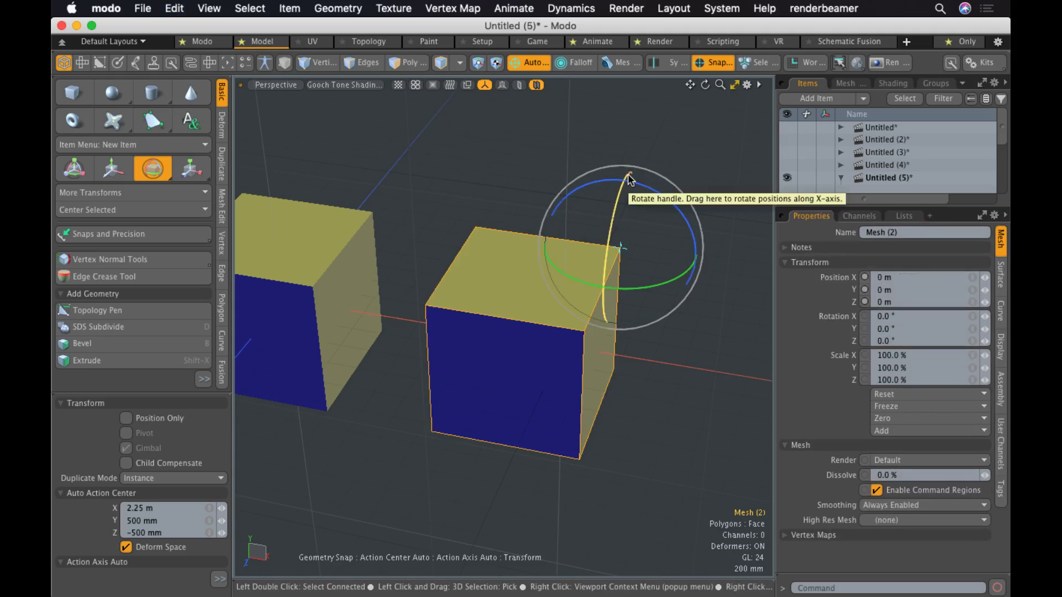
# Drop Rotate, select the left cube (Mesh), activate Move, and show the snapping settings.
pyautogui.press('Escape')
pyautogui.press('Escape')
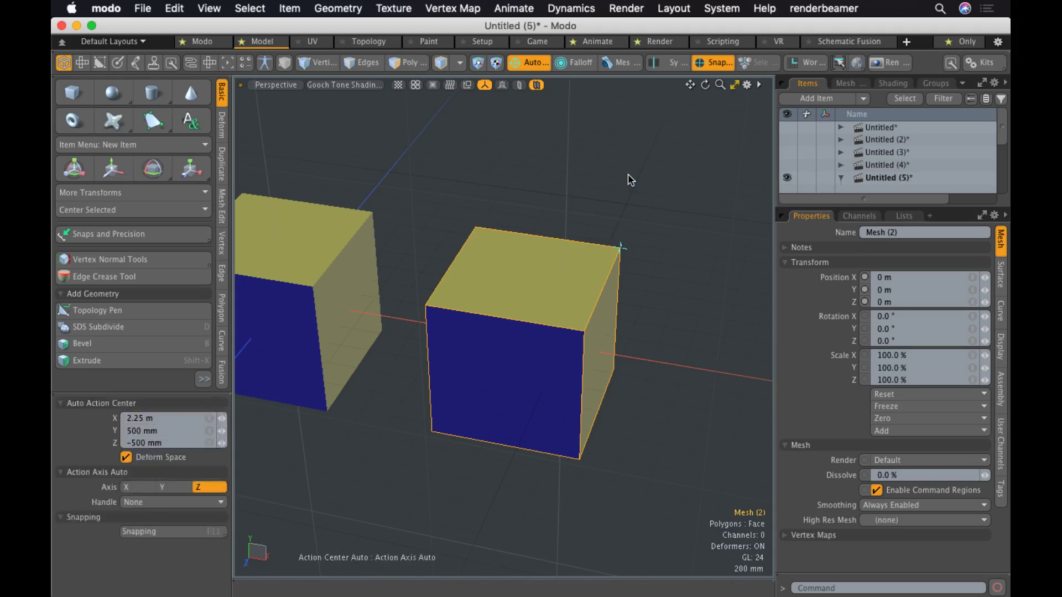
pyautogui.keyDown('alt'); pyautogui.keyDown('shift'); pyautogui.moveTo(463, 218); pyautogui.dragTo(637, 210); pyautogui.keyUp('shift'); pyautogui.keyUp('alt')
pyautogui.click(454, 254)
pyautogui.press('w')
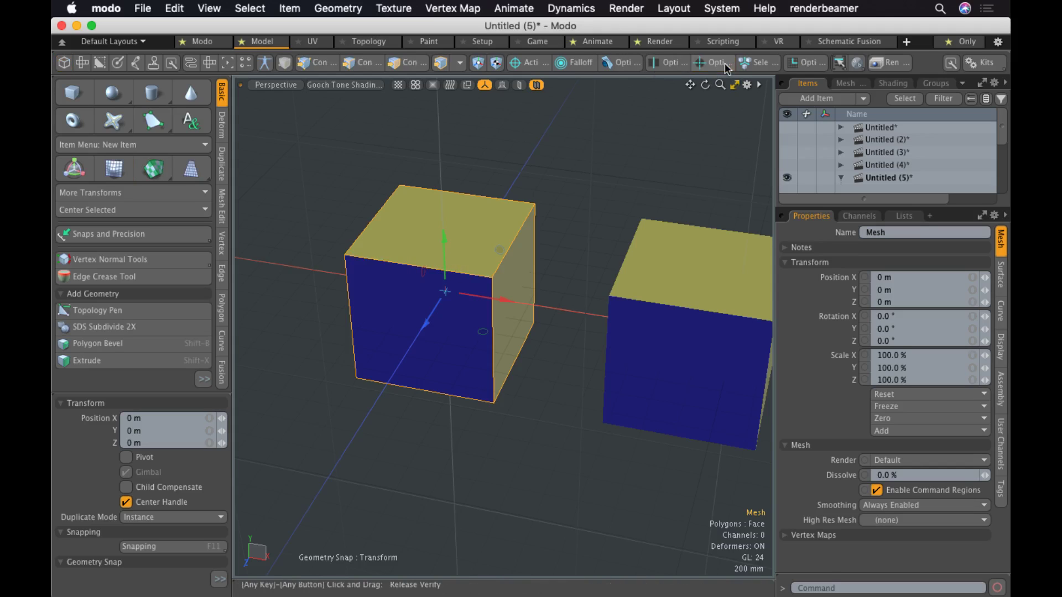
pyautogui.click(725, 63)
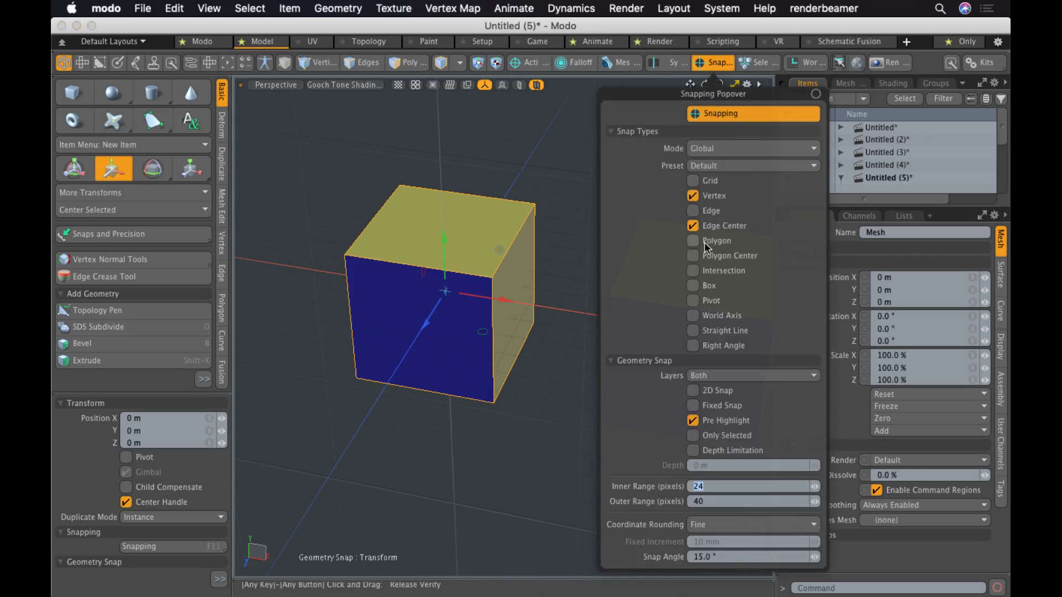
# Switch the snap targets to Vertex and Polygon Center, removing Edge Center.
pyautogui.click(719, 256)
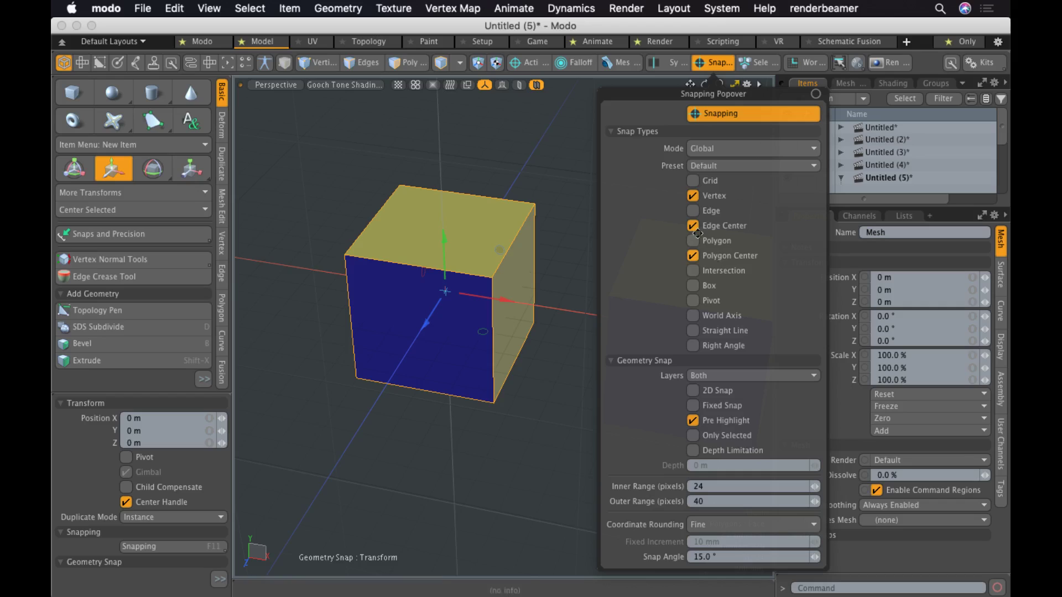
pyautogui.click(703, 239)
# Set the action centre to Automatic and test-move the left cube, undoing each trial move.
pyautogui.click(526, 62)
pyautogui.click(522, 93)
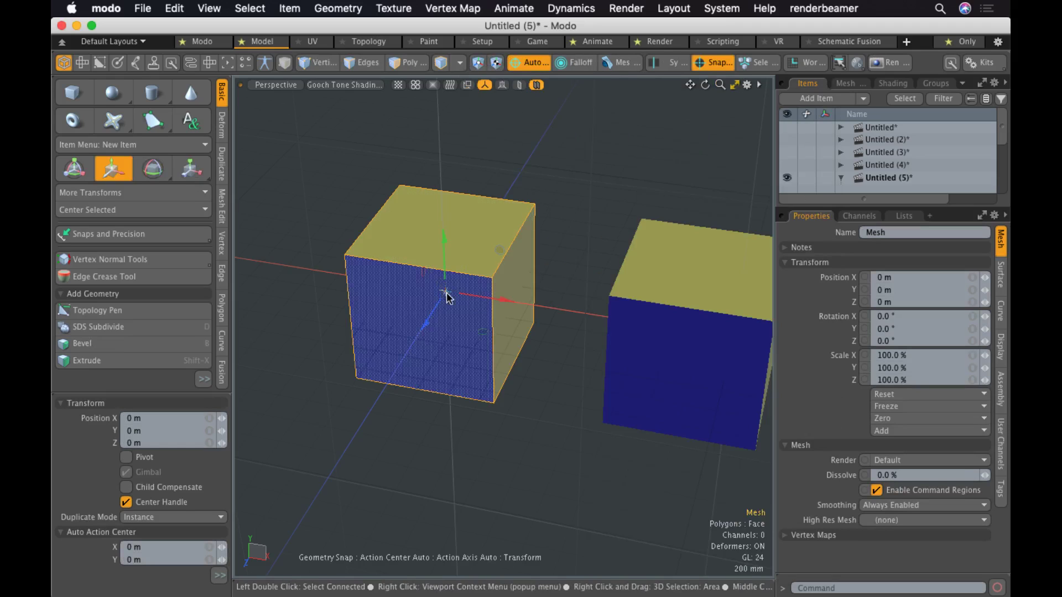
pyautogui.moveTo(446, 293); pyautogui.dragTo(464, 232)
pyautogui.press('super+z')
pyautogui.keyDown('alt'); pyautogui.moveTo(310, 298); pyautogui.dragTo(408, 431); pyautogui.keyUp('alt')
pyautogui.press('w')
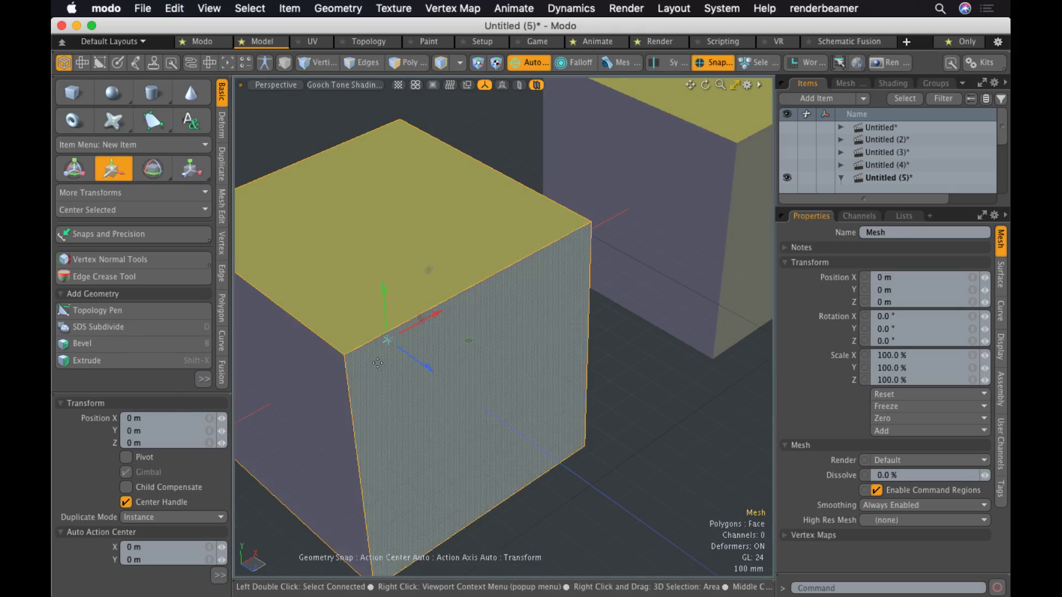
pyautogui.moveTo(385, 343); pyautogui.dragTo(480, 326)
pyautogui.press('super+z')
pyautogui.press('Escape')
pyautogui.press('Escape')
pyautogui.press('w')
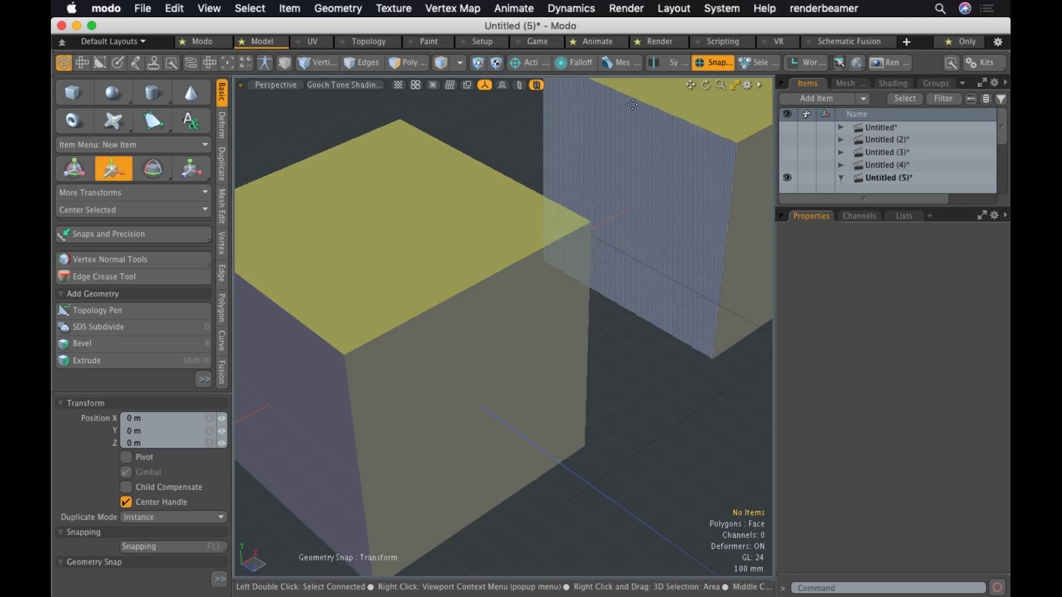
# Snap the Automatic action centre to the left cube's face centre at X 0 m, Y 0 m.
pyautogui.click(537, 63)
pyautogui.click(511, 93)
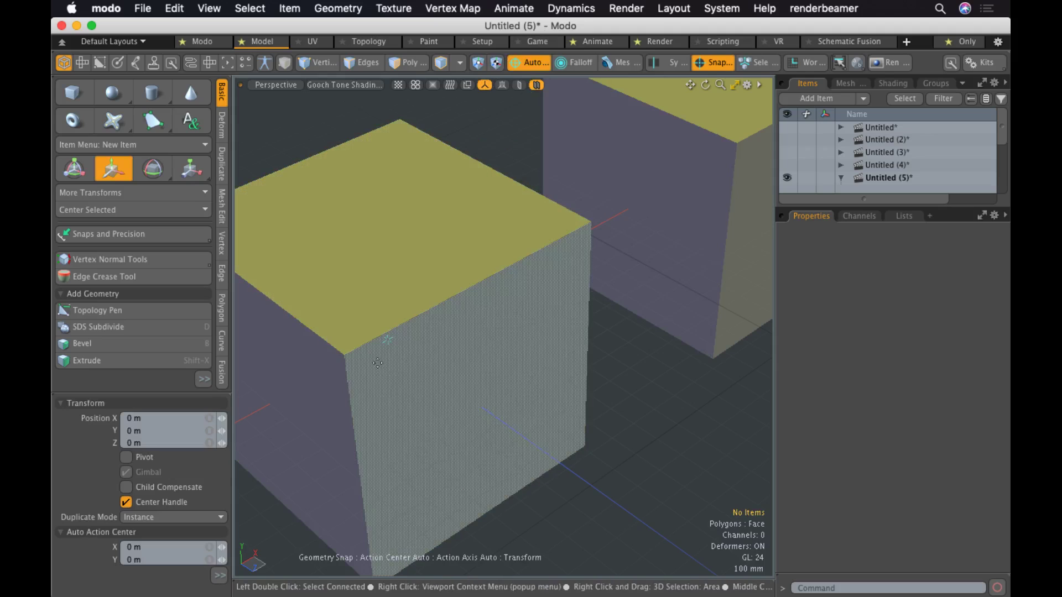
pyautogui.moveTo(386, 341); pyautogui.dragTo(508, 340)
pyautogui.click(481, 401)
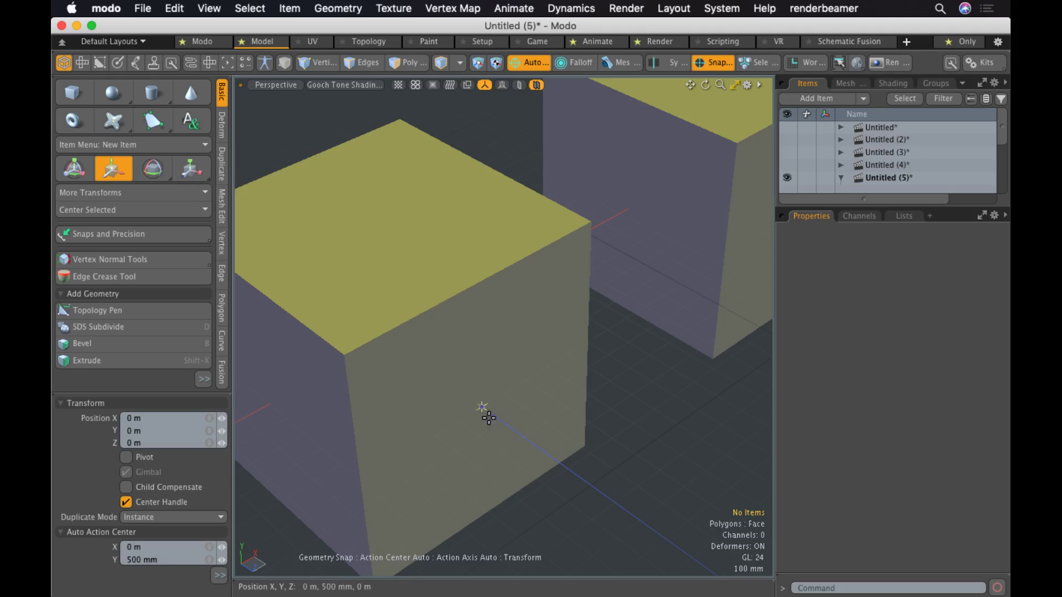
pyautogui.press('space')
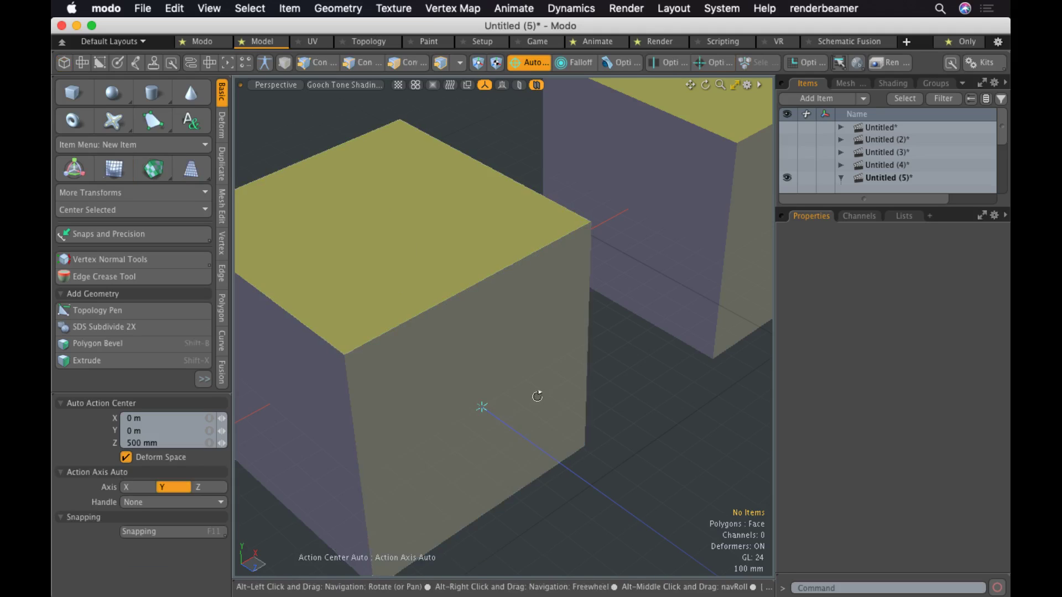
pyautogui.keyDown('ctrl'); pyautogui.keyDown('alt'); pyautogui.moveTo(537, 391); pyautogui.dragTo(391, 360); pyautogui.keyUp('alt'); pyautogui.keyUp('ctrl')
pyautogui.keyDown('ctrl'); pyautogui.keyDown('alt'); pyautogui.moveTo(537, 361); pyautogui.dragTo(602, 365); pyautogui.keyUp('alt'); pyautogui.keyUp('ctrl')
pyautogui.press('w')
pyautogui.press('space')
pyautogui.press('w')
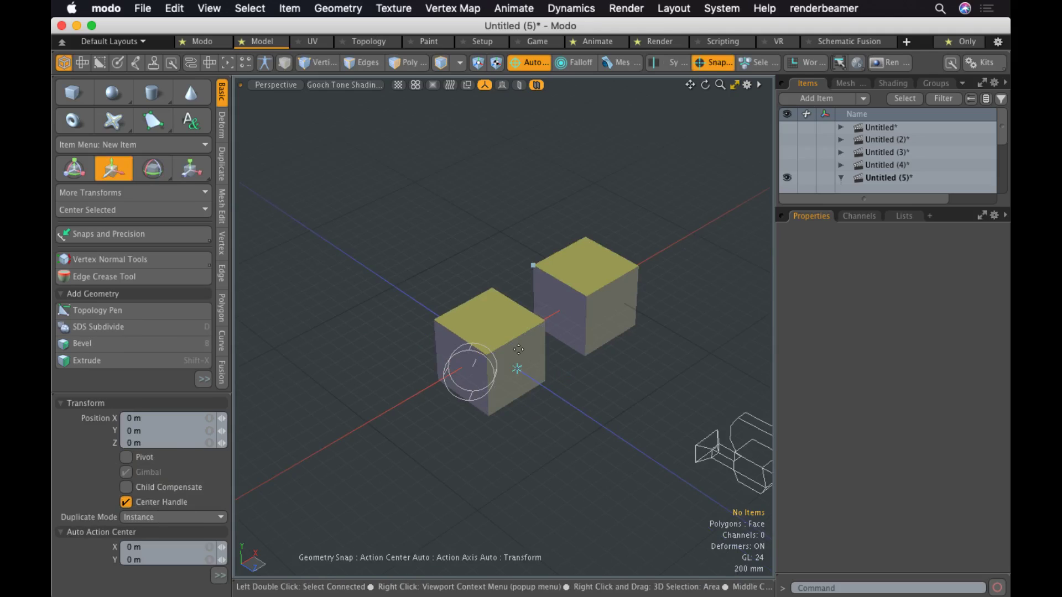
pyautogui.press('space')
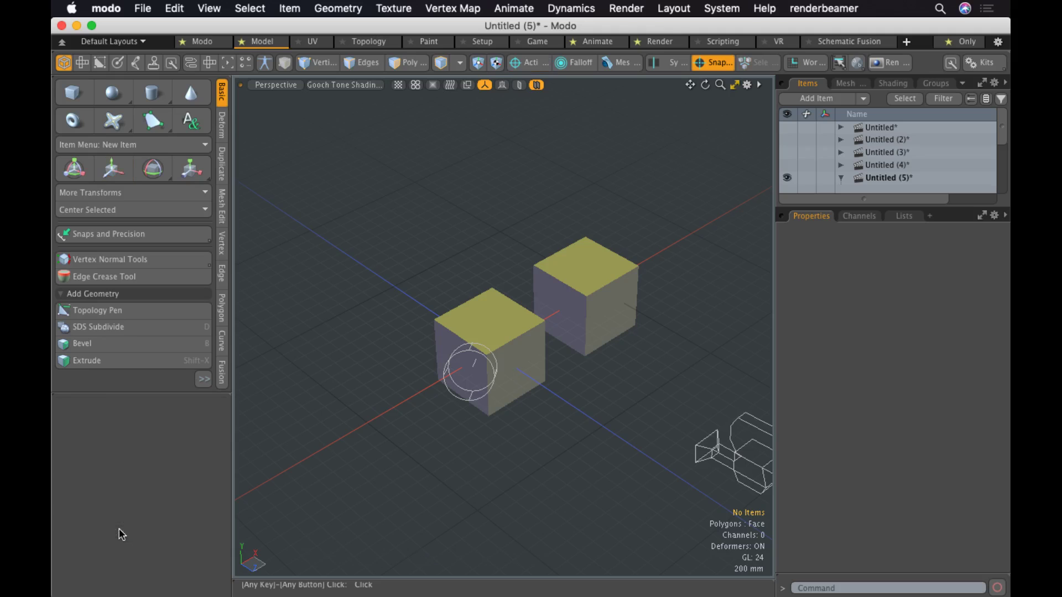
pyautogui.press('y')
pyautogui.click(505, 343)
pyautogui.keyDown('ctrl'); pyautogui.keyDown('alt'); pyautogui.moveTo(521, 370); pyautogui.dragTo(604, 419); pyautogui.keyUp('alt'); pyautogui.keyUp('ctrl')
pyautogui.moveTo(425, 390)
pyautogui.mouseDown()
pyautogui.moveTo(462, 455)
pyautogui.moveTo(434, 407)
pyautogui.moveTo(437, 330)
pyautogui.moveTo(425, 391)
pyautogui.mouseUp()
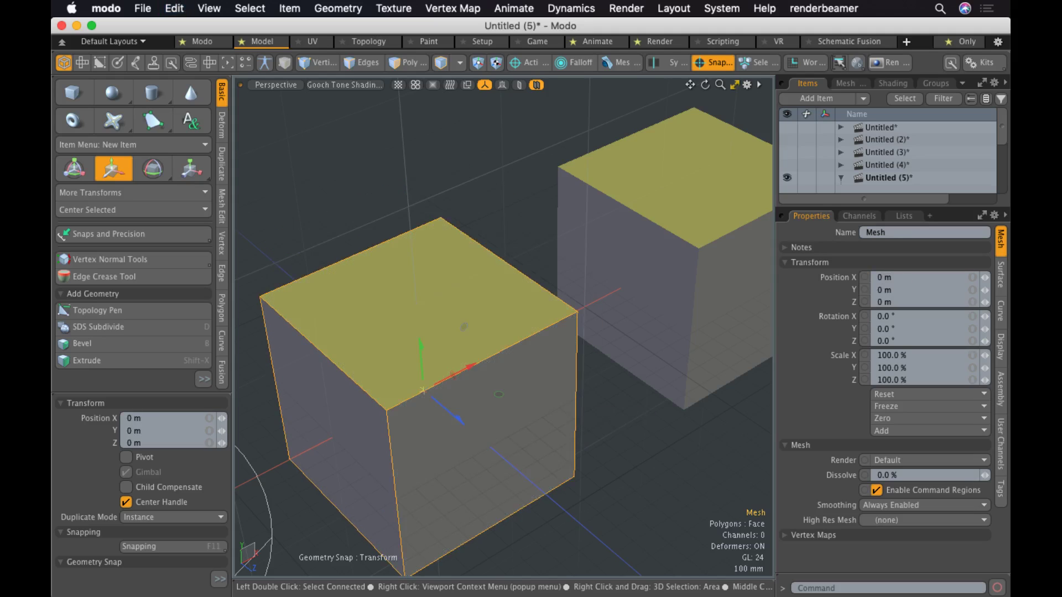
pyautogui.moveTo(424, 391); pyautogui.dragTo(436, 404)
pyautogui.press('space')
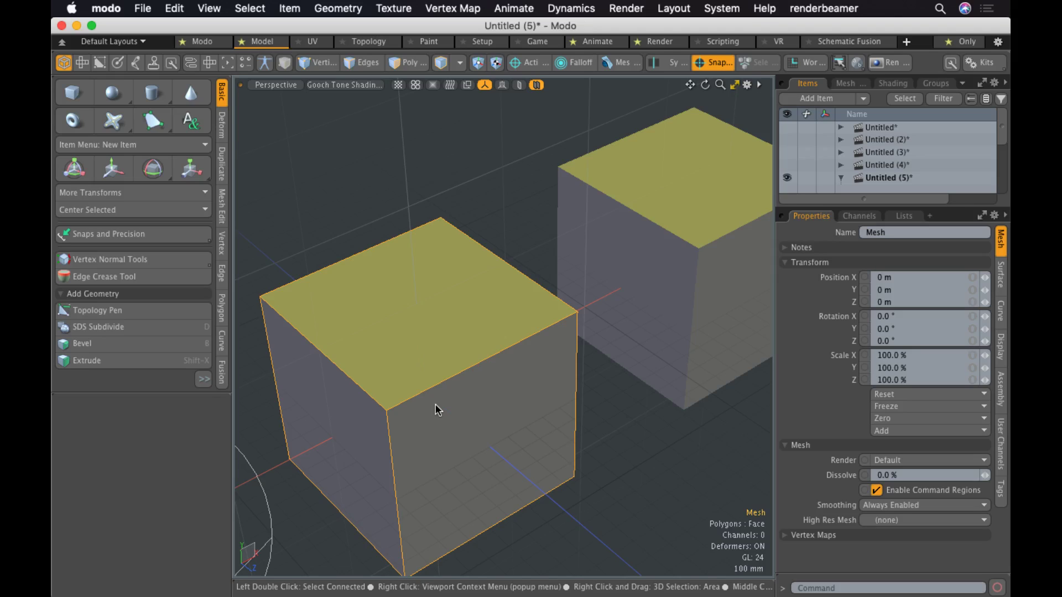
# With Rotate and Automatic action centre, snap the pivot to the other cube's face at X 1.25 m.
pyautogui.press('y')
pyautogui.scroll(-5, 437, 348)
pyautogui.press('e')
pyautogui.press('r')
pyautogui.press('e')
pyautogui.keyDown('ctrl'); pyautogui.keyDown('alt'); pyautogui.moveTo(431, 364); pyautogui.dragTo(559, 371); pyautogui.keyUp('alt'); pyautogui.keyUp('ctrl')
pyautogui.click(522, 62)
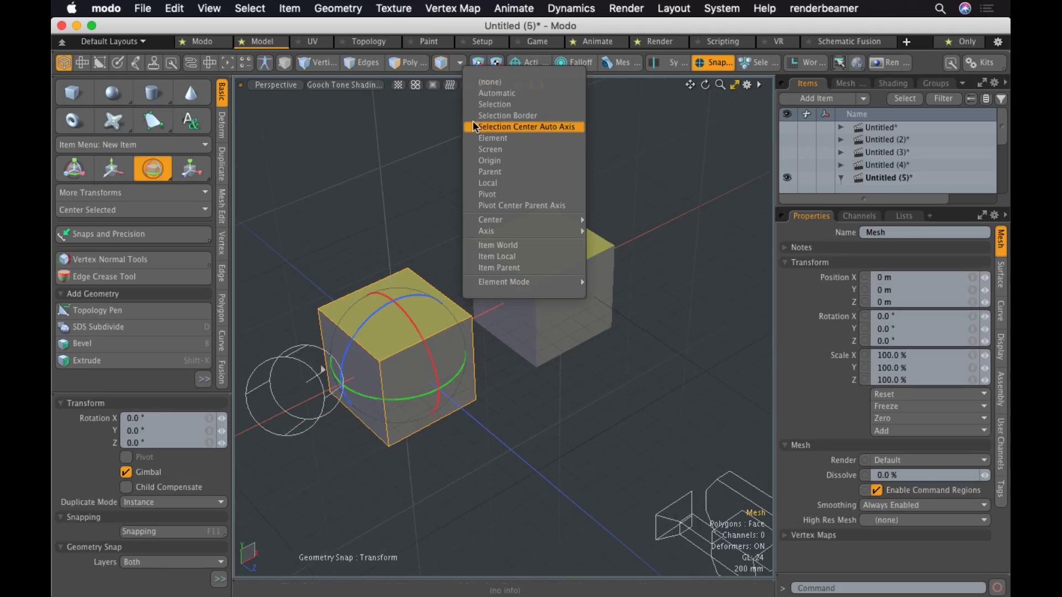
pyautogui.click(496, 92)
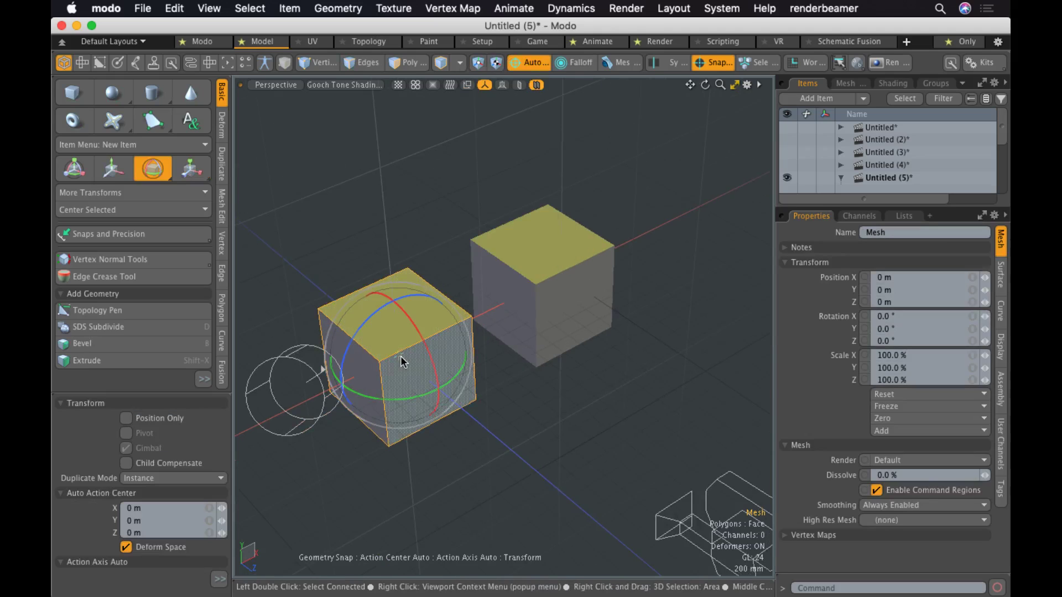
pyautogui.moveTo(404, 356); pyautogui.dragTo(490, 247)
pyautogui.press('super+z')
pyautogui.press('space')
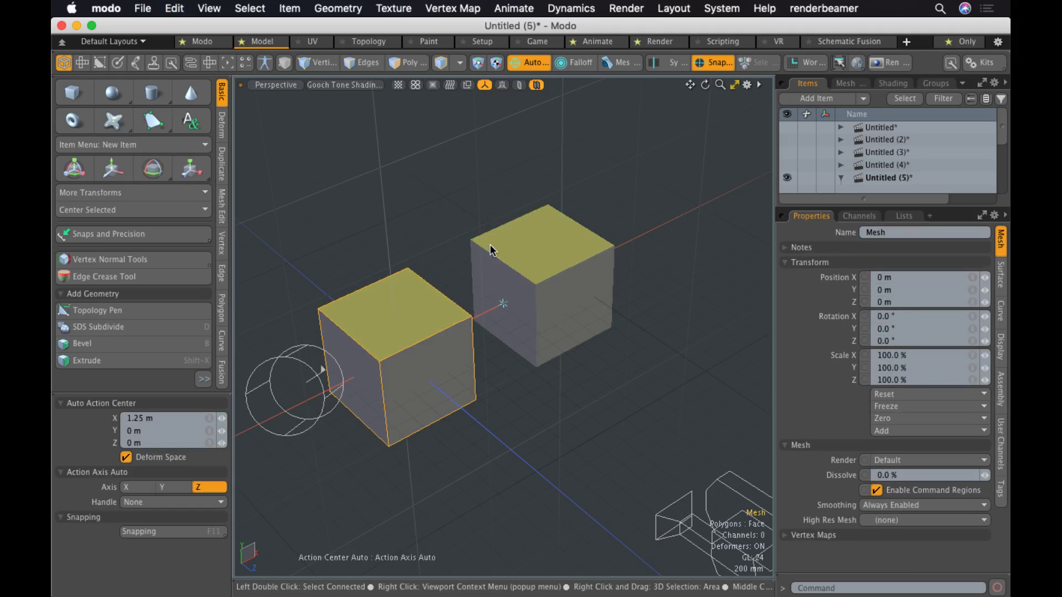